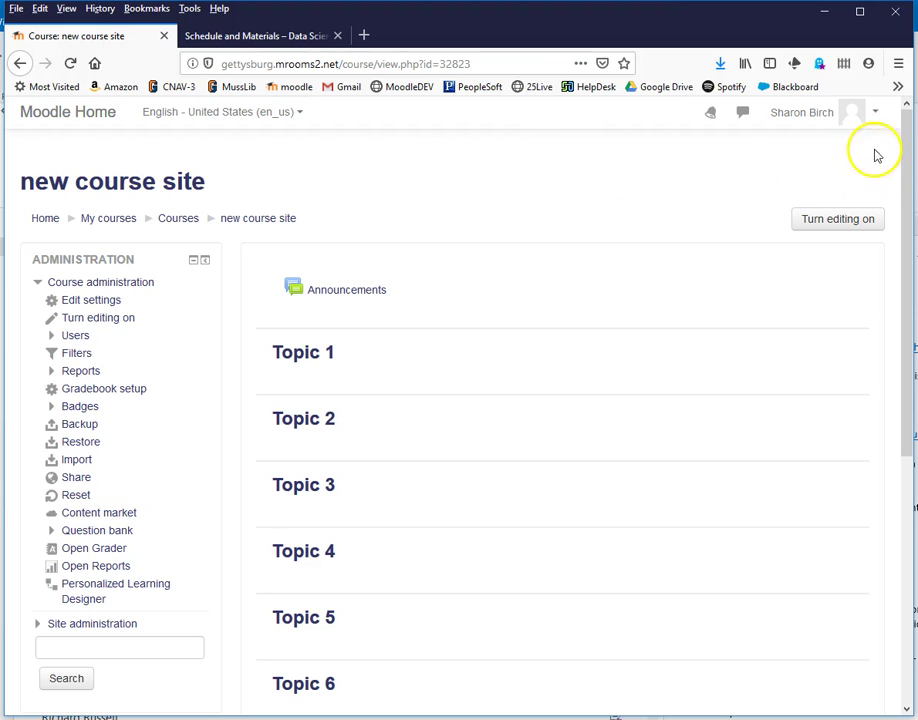
- Open the course's restore page and start restoring the soc_203_a_spring_2015 backup from the user private backup area
click(78, 443)
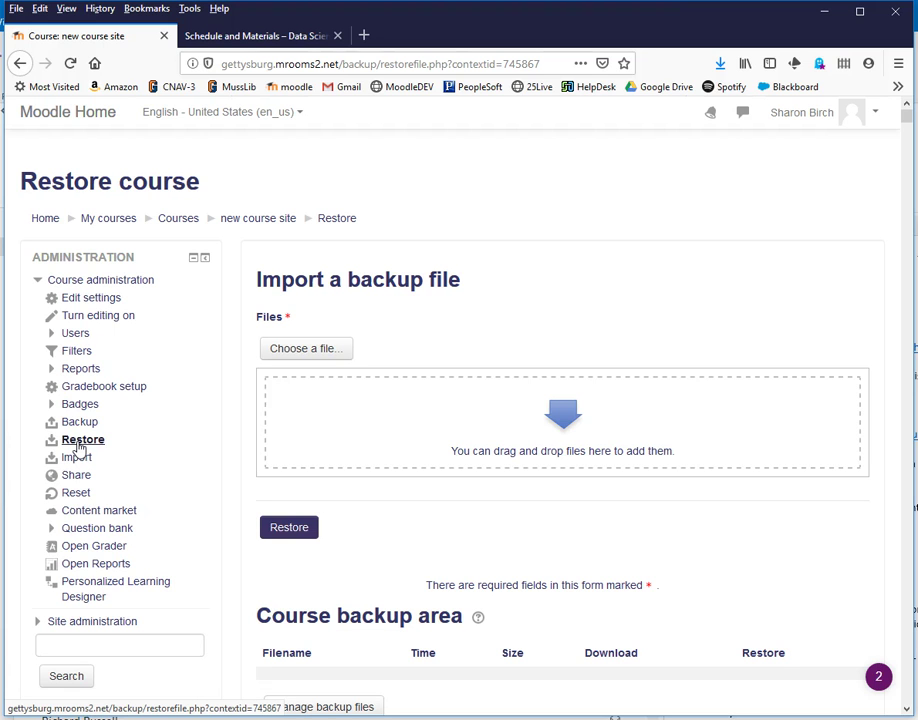
scroll(150, 438, down, 4)
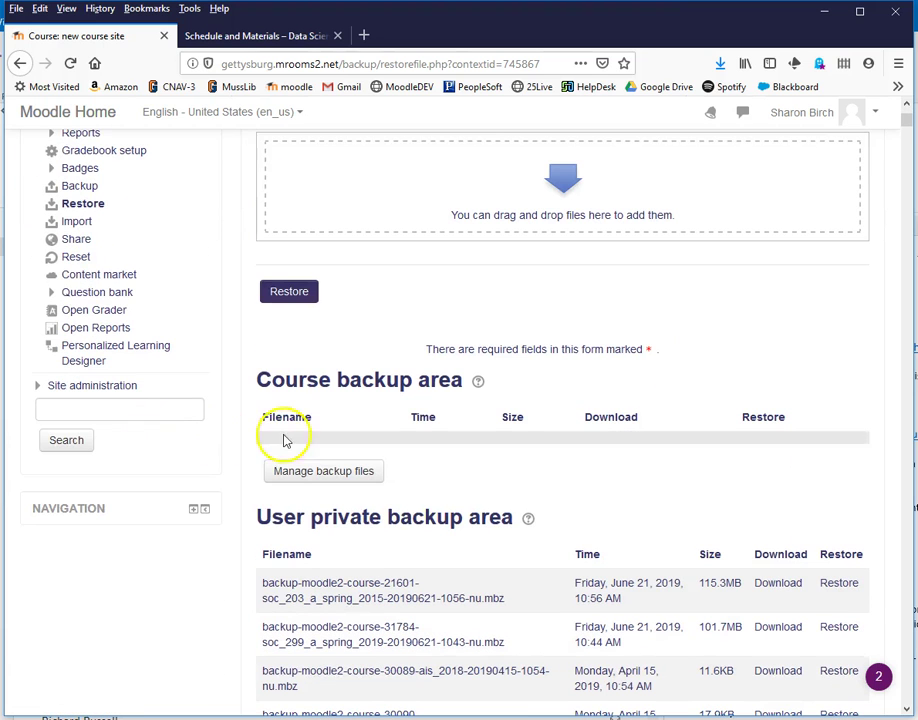
scroll(276, 510, down, 3)
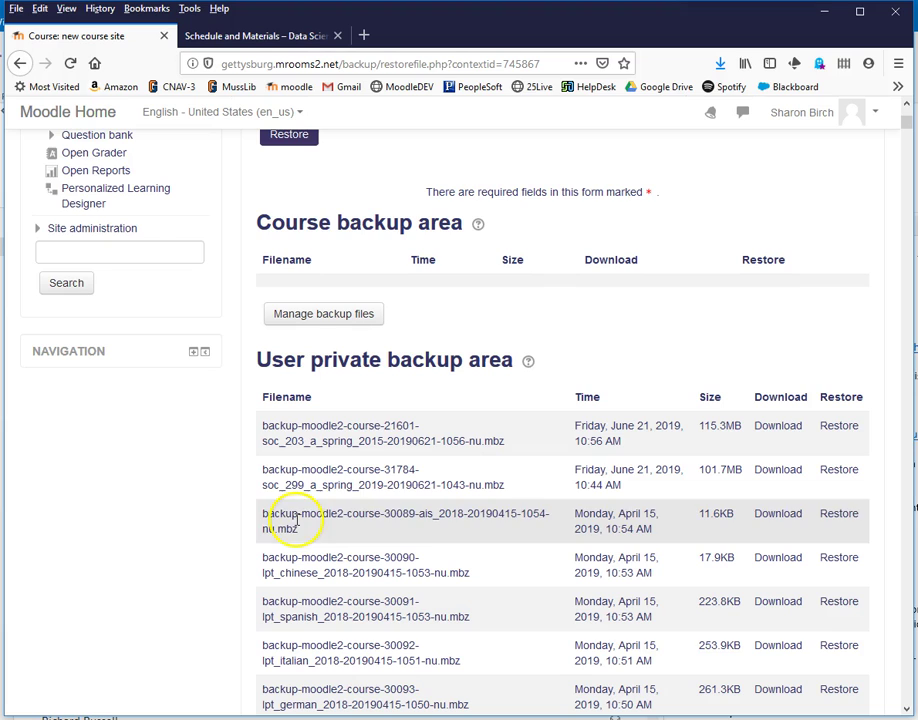
click(200, 474)
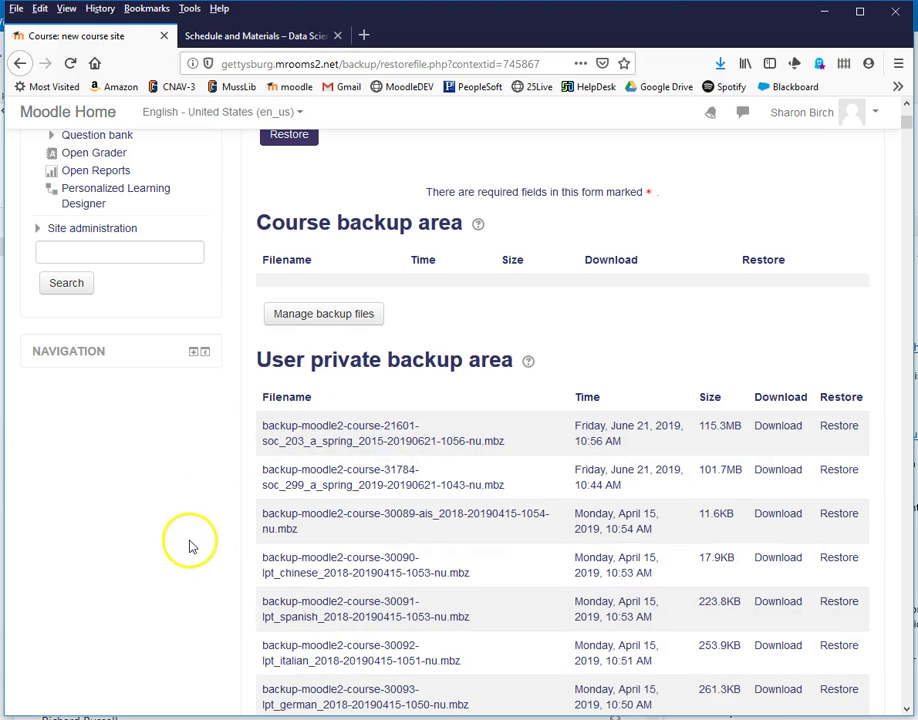
scroll(193, 547, up, 3)
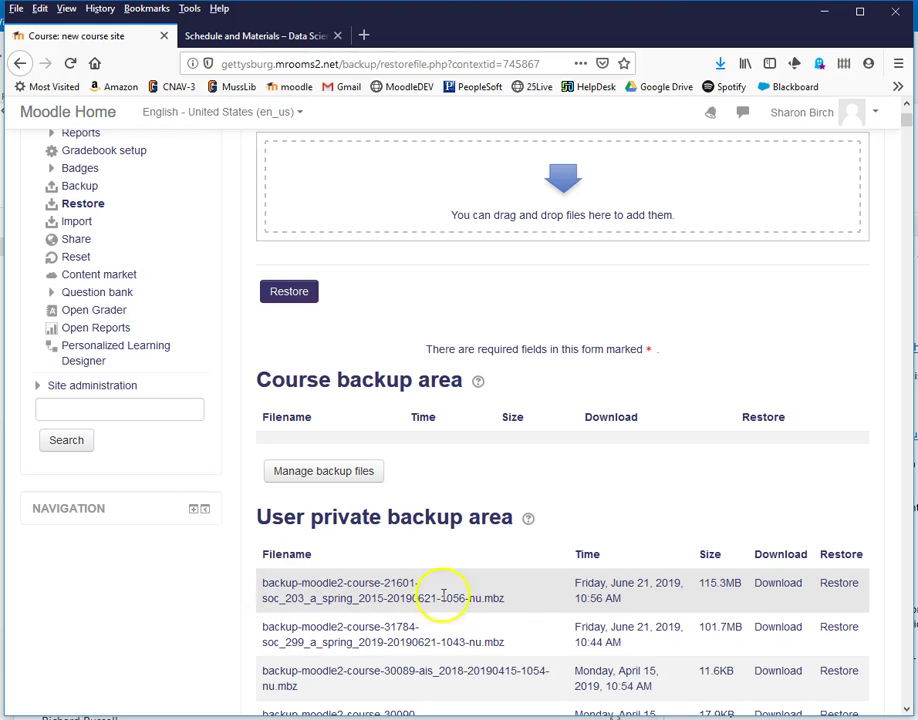
click(839, 584)
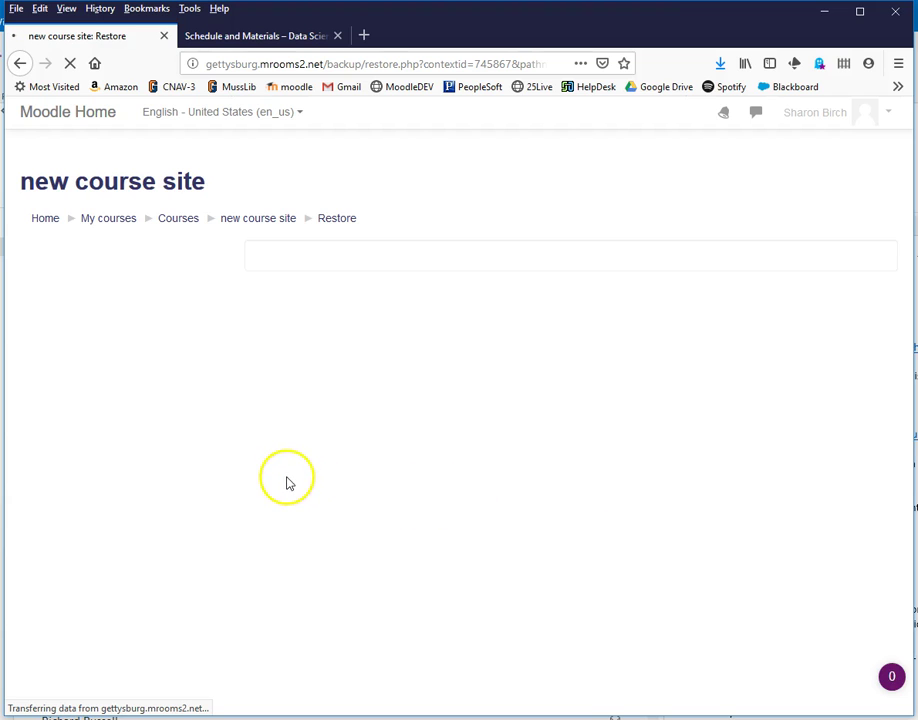
click(248, 549)
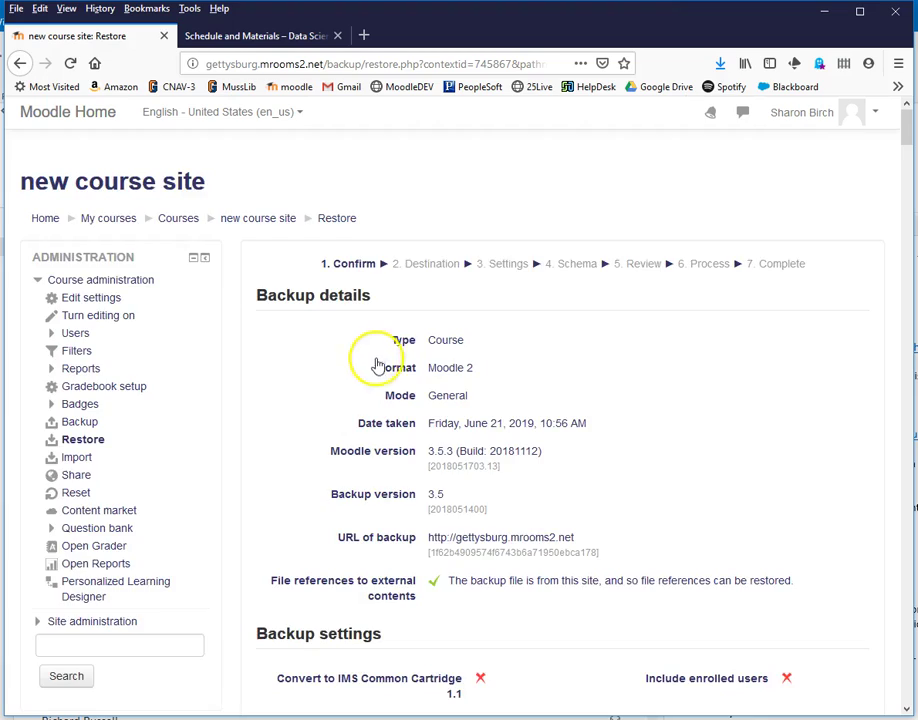
- Review the backup's settings, course details and section contents, and continue to the destination stage
scroll(370, 360, down, 5)
scroll(300, 420, down, 5)
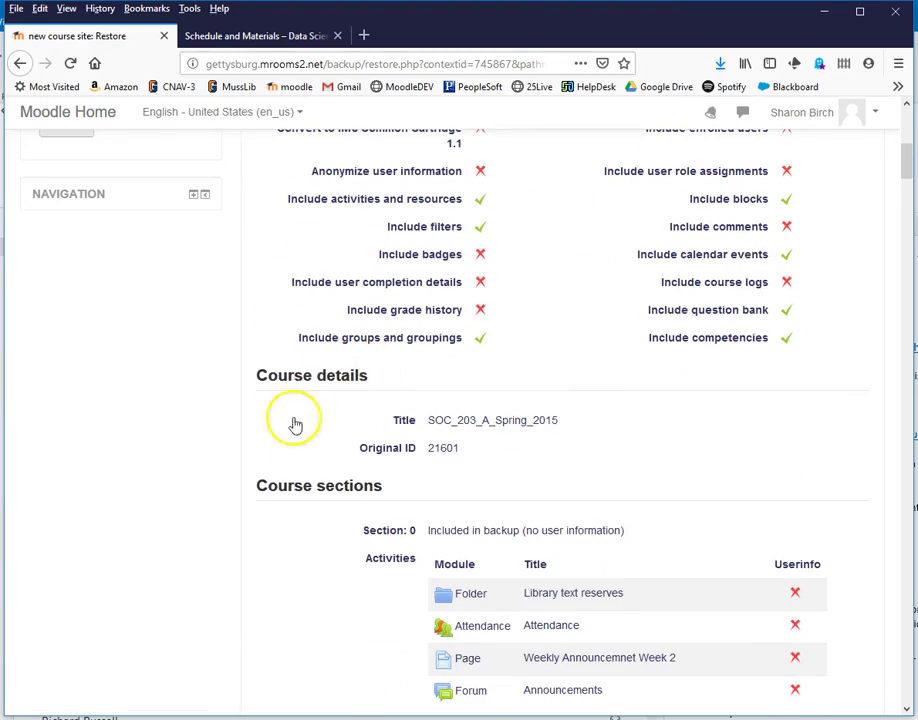
scroll(313, 430, down, 10)
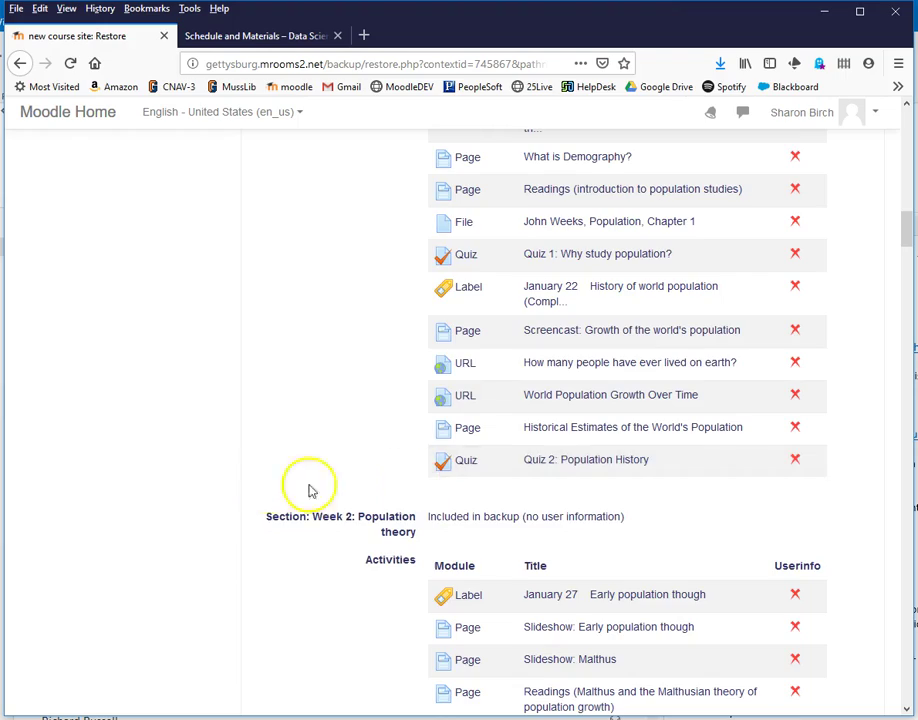
scroll(182, 508, down, 3)
click(195, 494)
scroll(195, 494, down, 18)
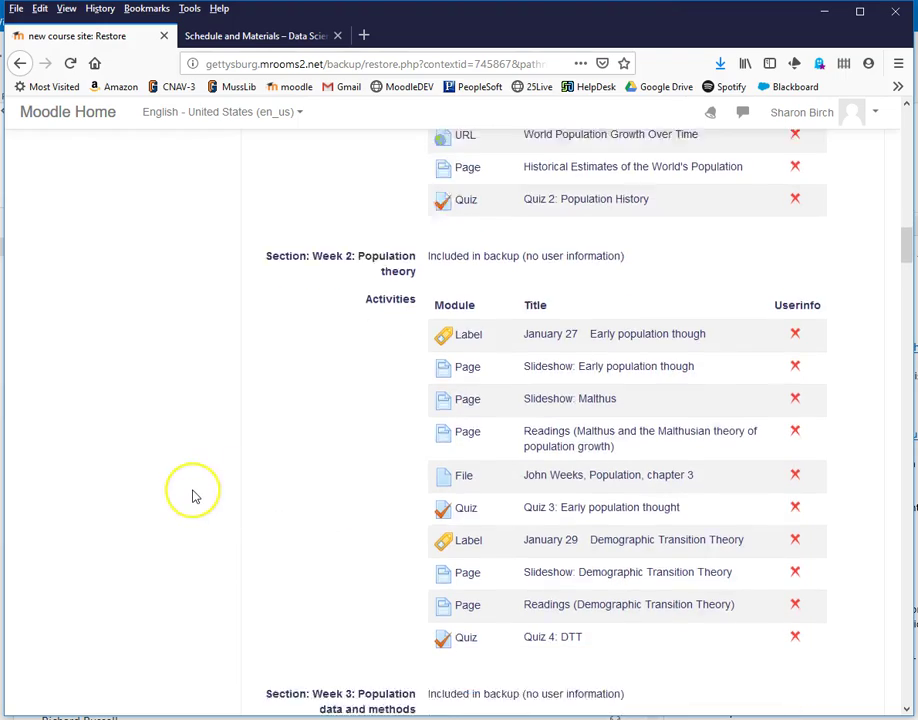
scroll(195, 497, down, 20)
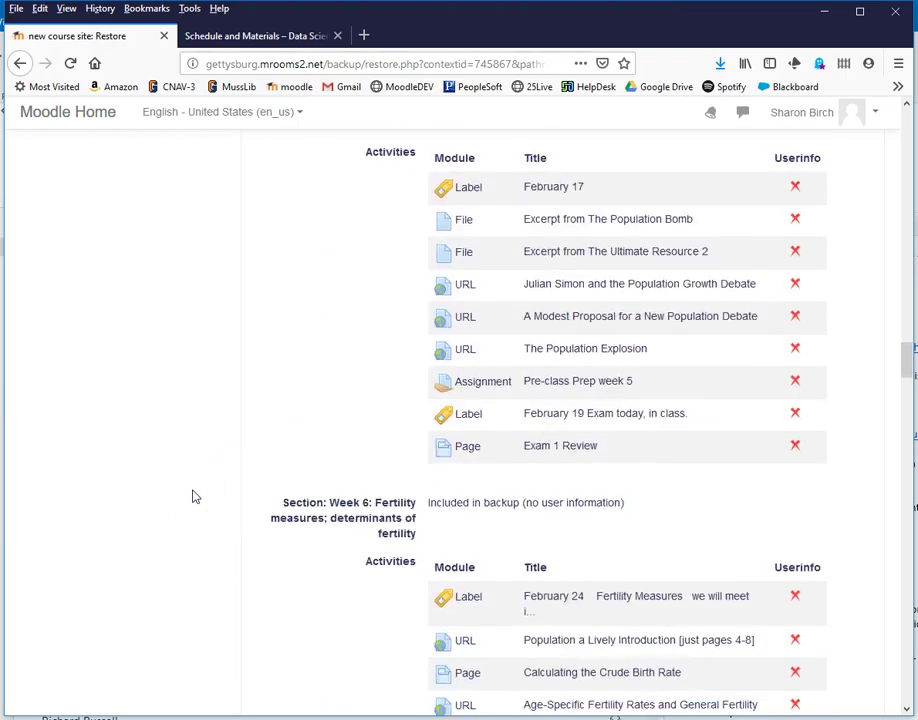
scroll(195, 497, down, 20)
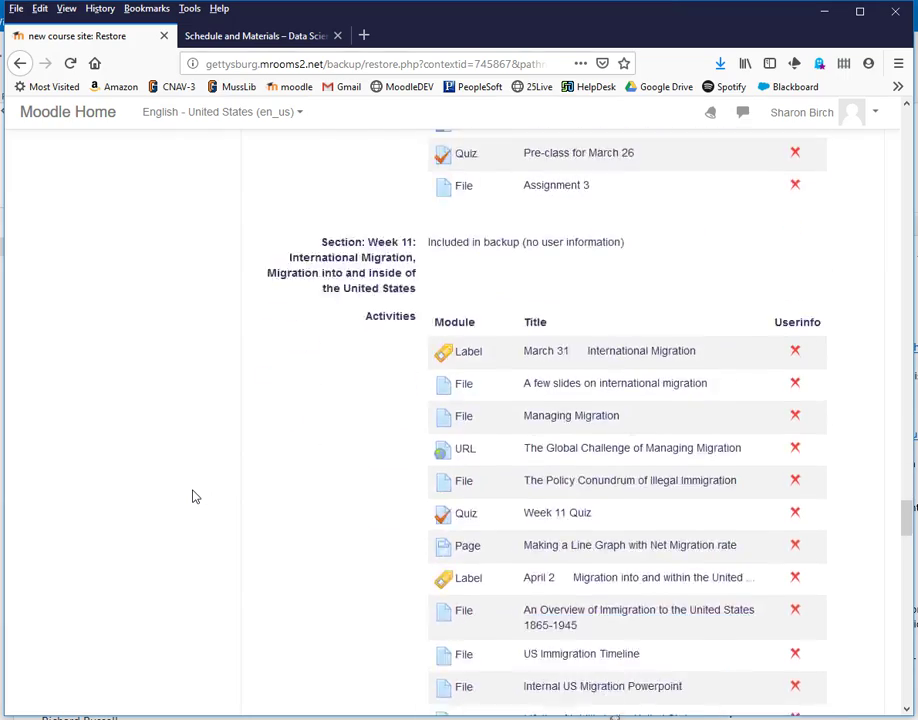
scroll(195, 494, down, 4)
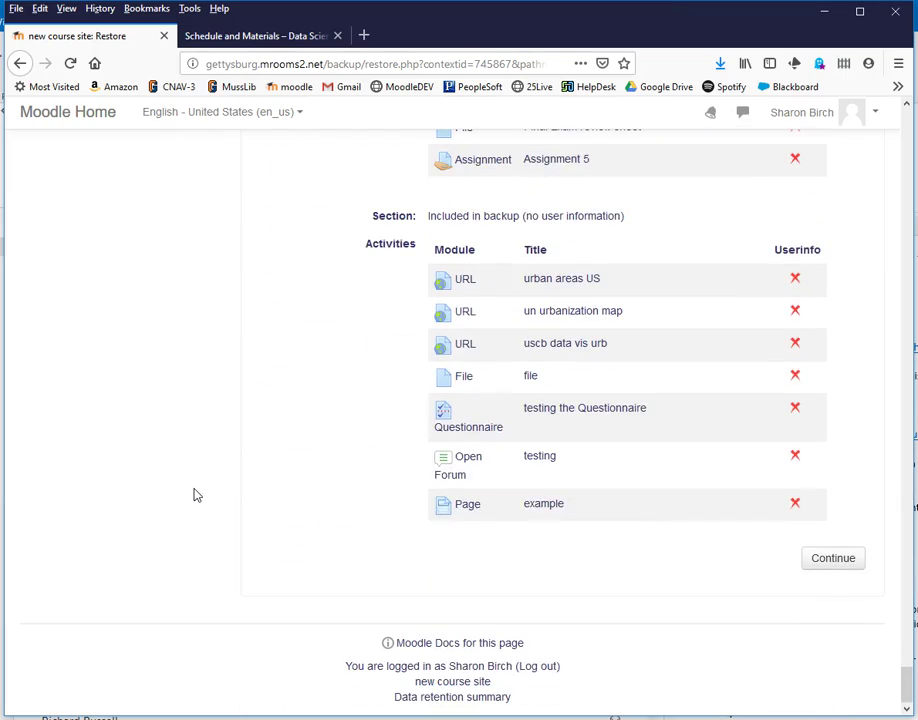
click(833, 560)
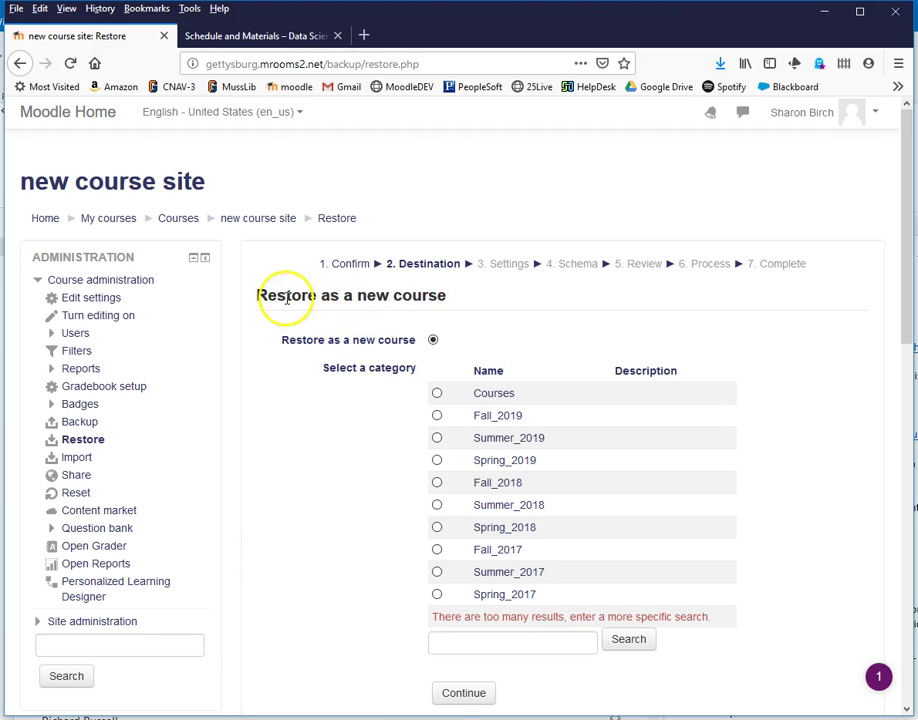
- Compare the restore destinations and select the Courses category for restoring as a new course
scroll(298, 555, down, 3)
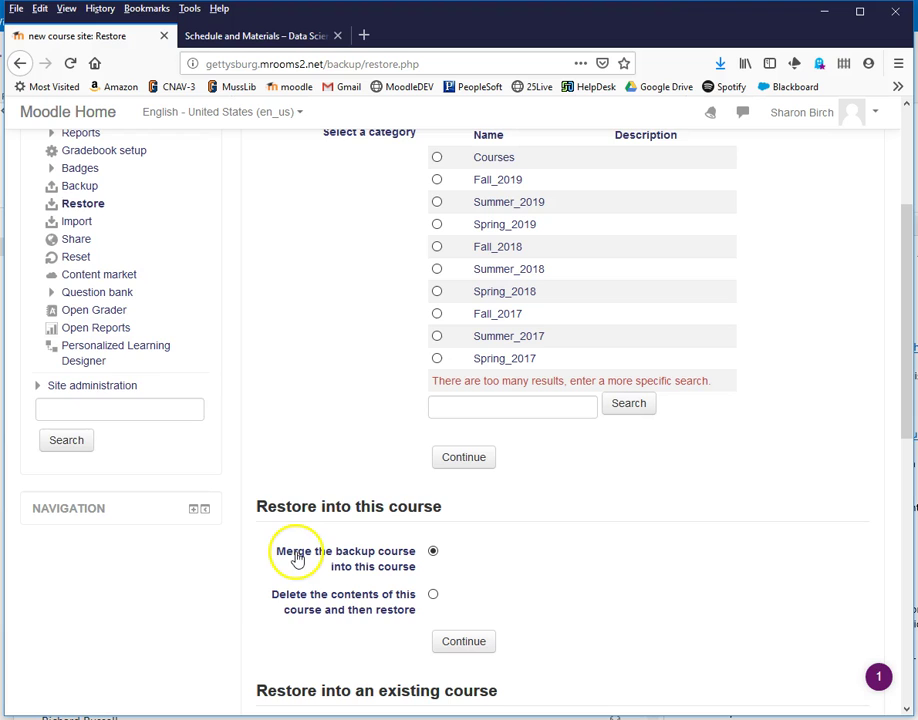
scroll(240, 611, up, 3)
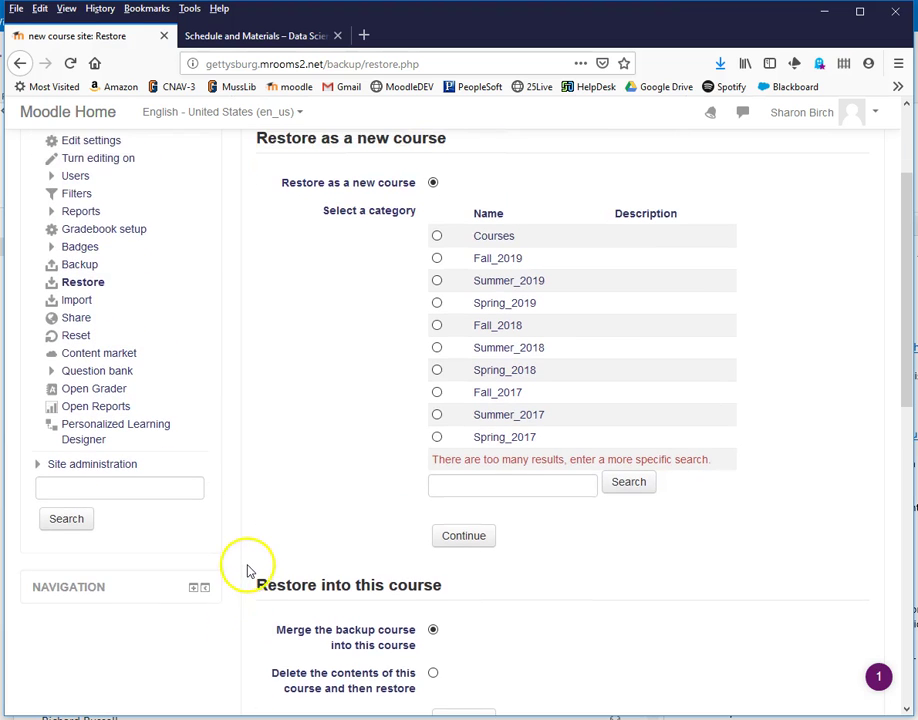
scroll(256, 575, down, 1)
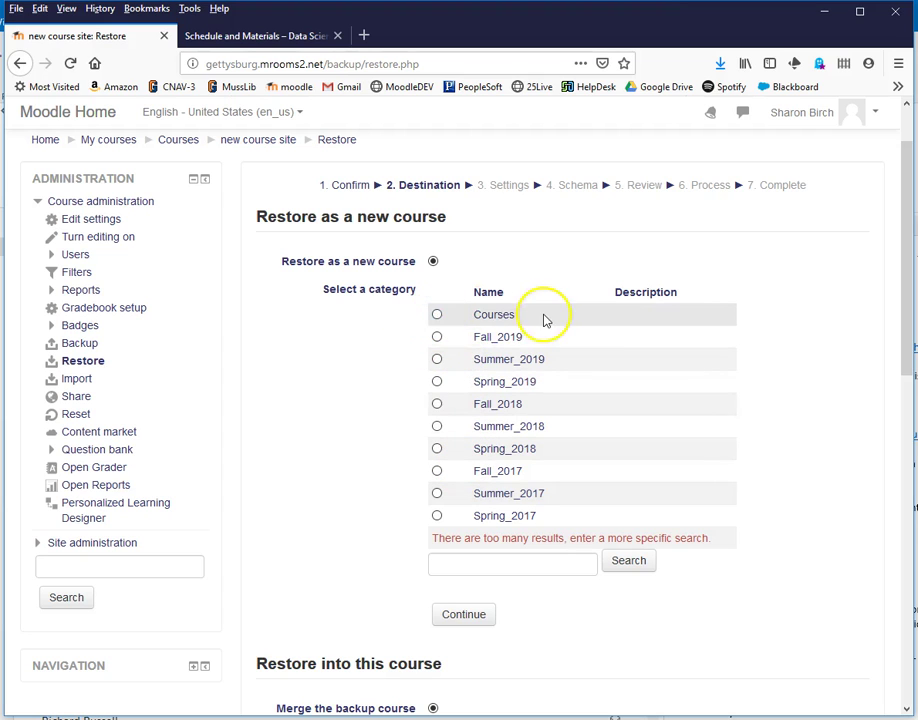
click(437, 316)
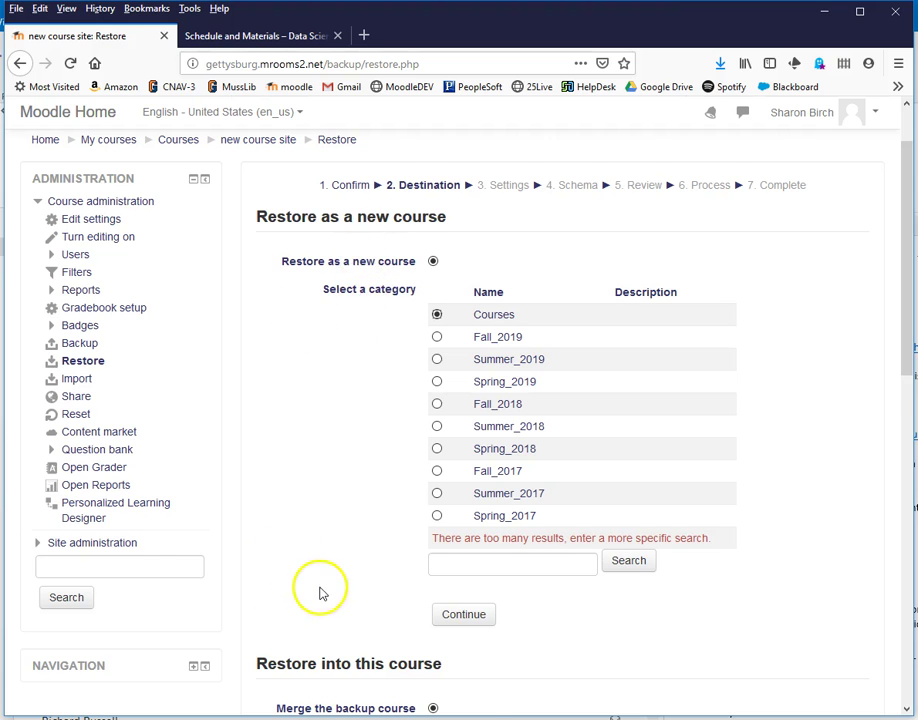
scroll(320, 594, down, 1)
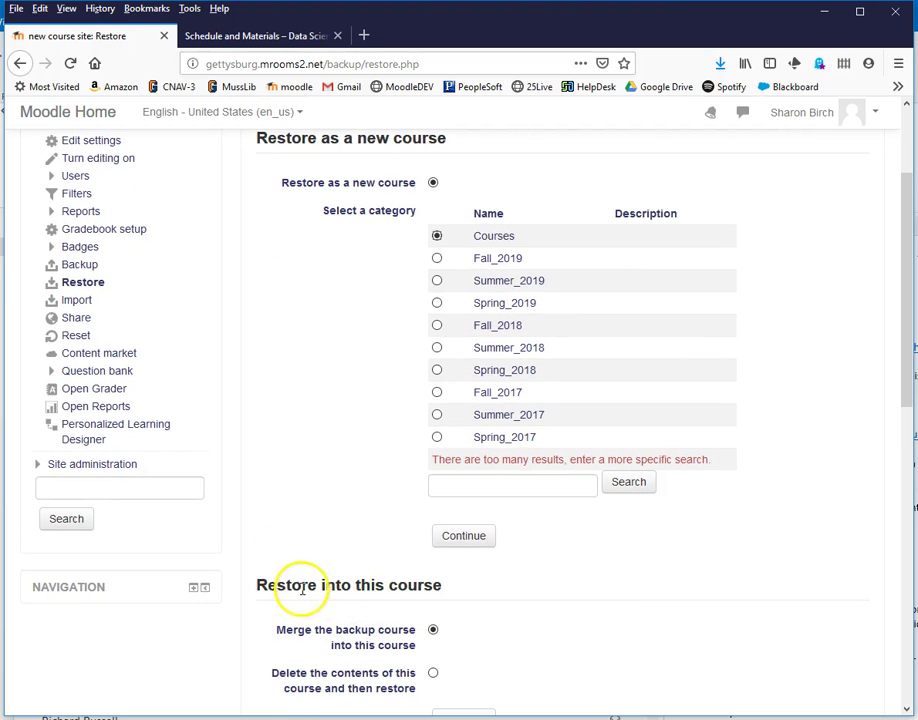
scroll(252, 278, up, 2)
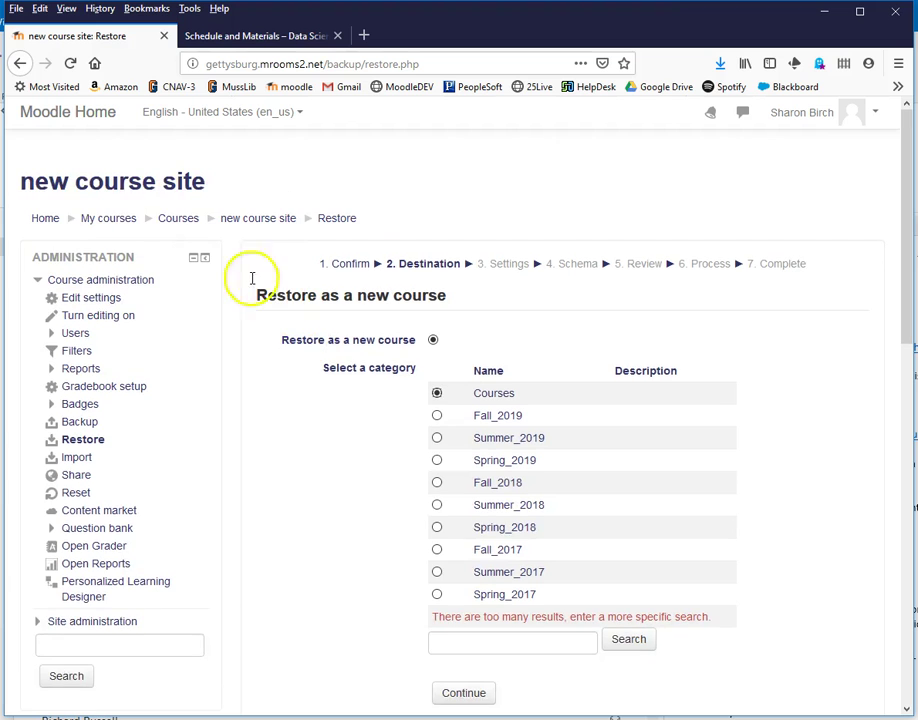
- Choose to merge the backup course into this course and continue to the restore settings
scroll(275, 385, down, 1)
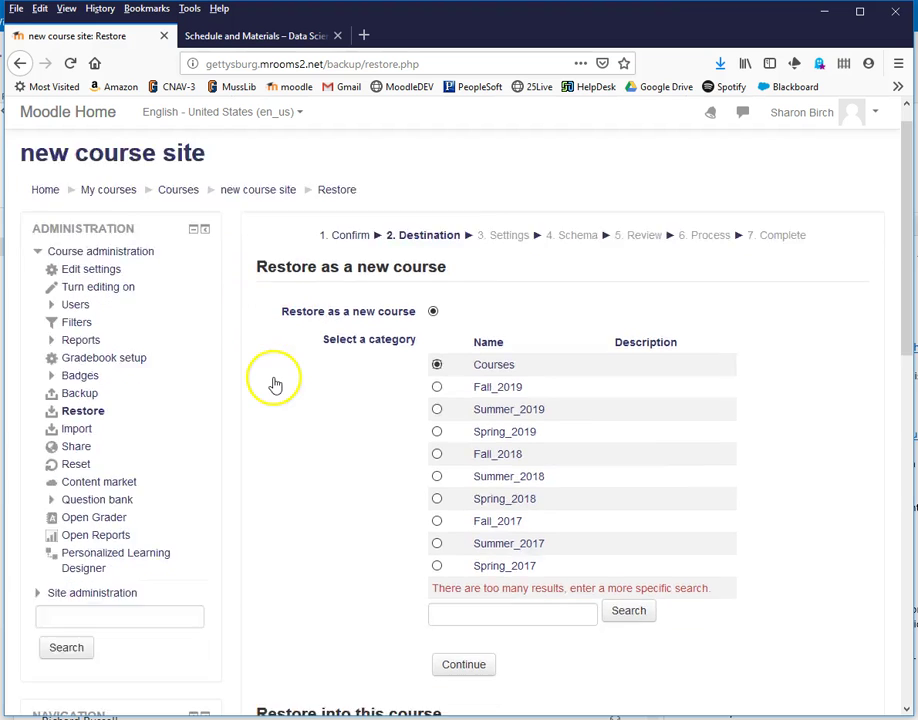
scroll(275, 385, down, 6)
scroll(486, 269, up, 1)
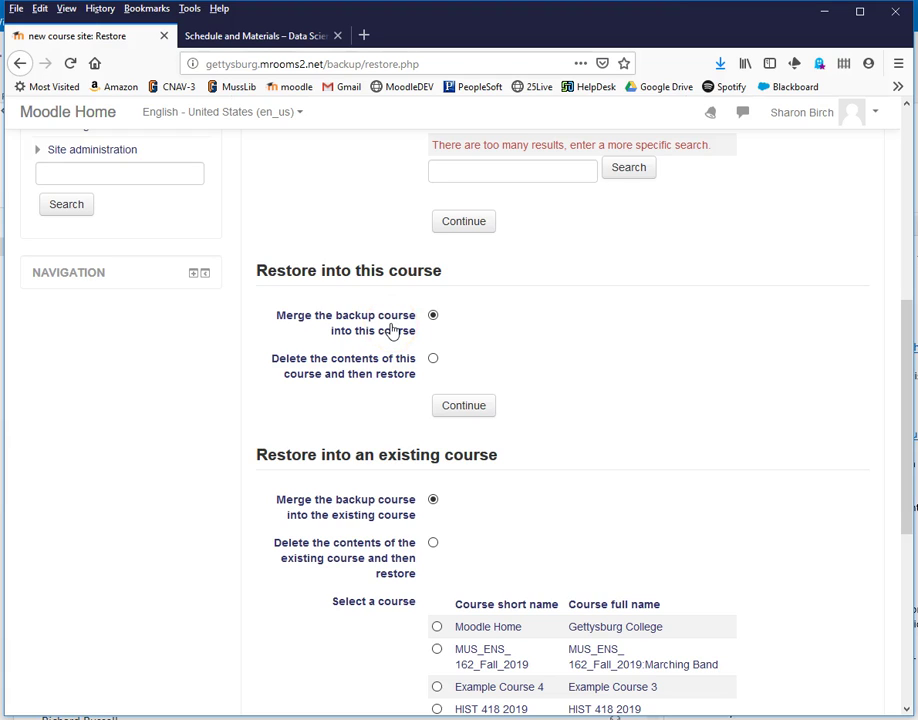
click(433, 316)
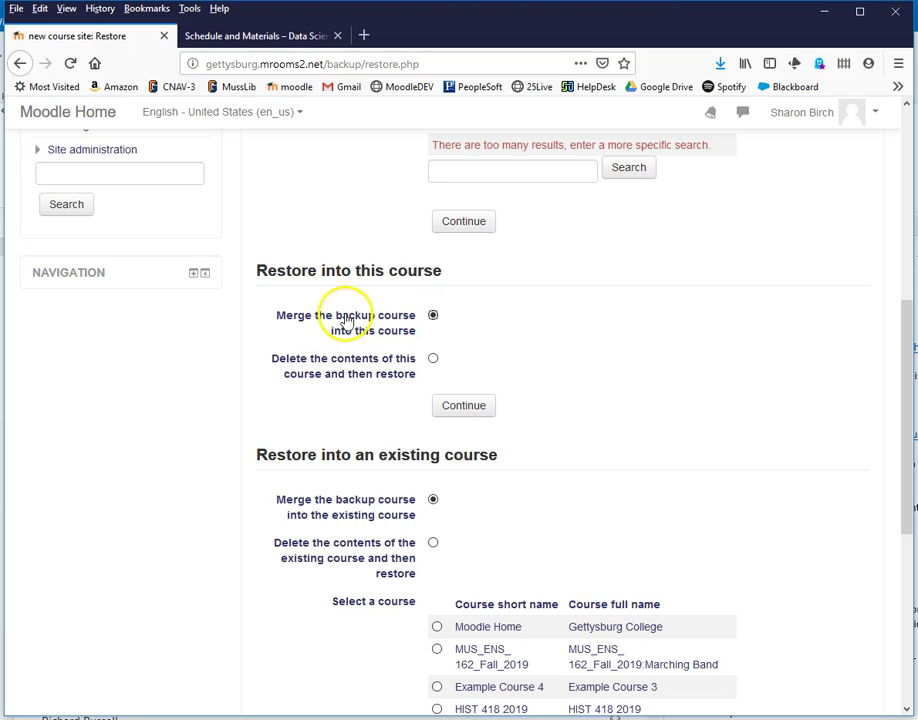
click(463, 405)
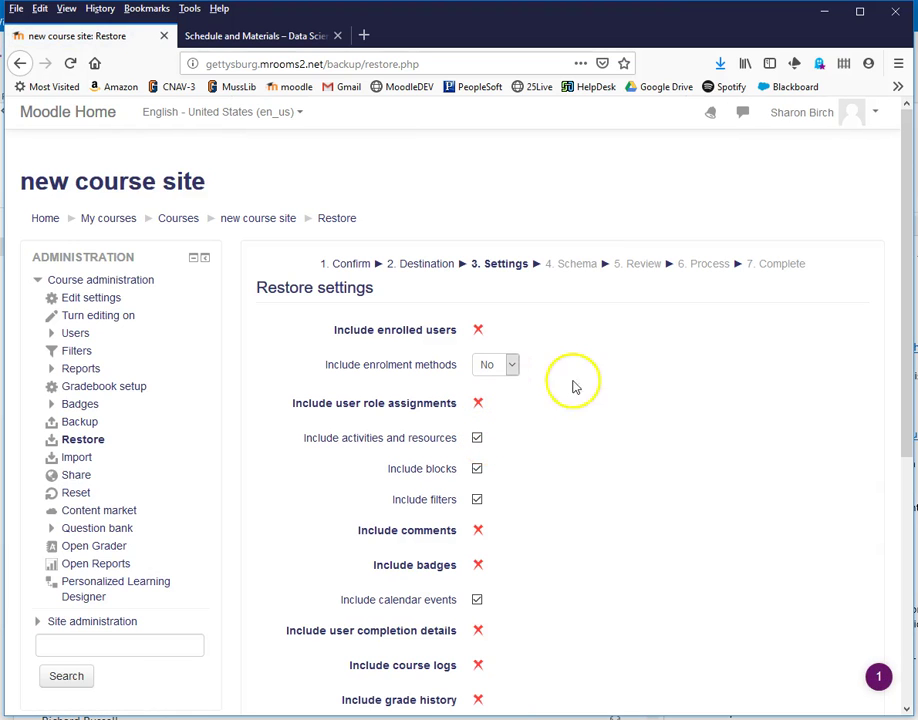
- Review the restore settings, keep the default selections and proceed to the schema stage
scroll(529, 381, down, 5)
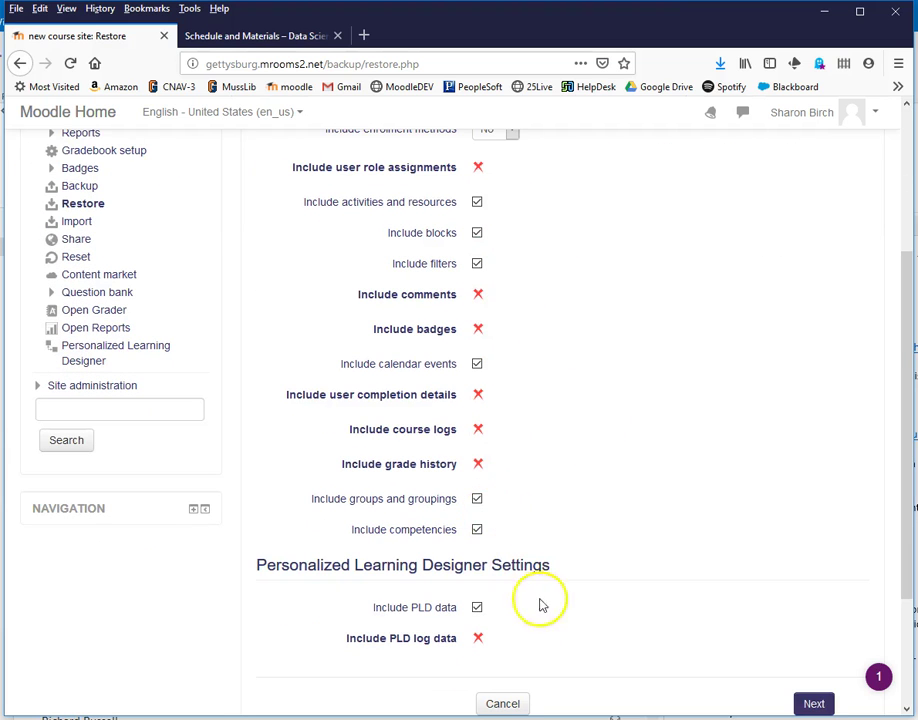
scroll(633, 513, down, 4)
click(806, 535)
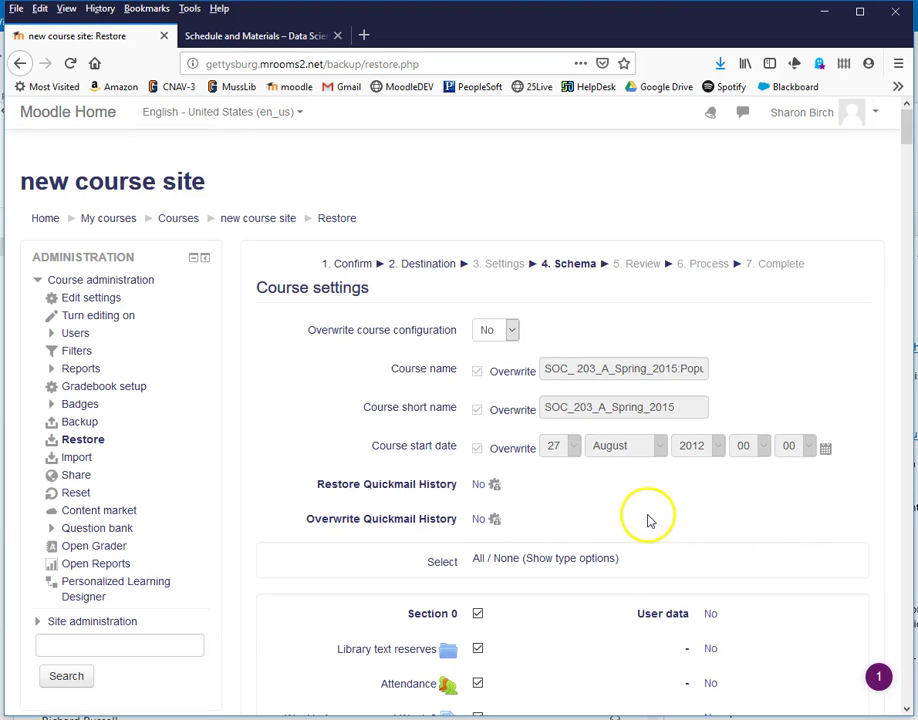
- Exclude Section 0 and the "Syllabus, Course Documents, Assignments" section from the restore
scroll(647, 518, down, 5)
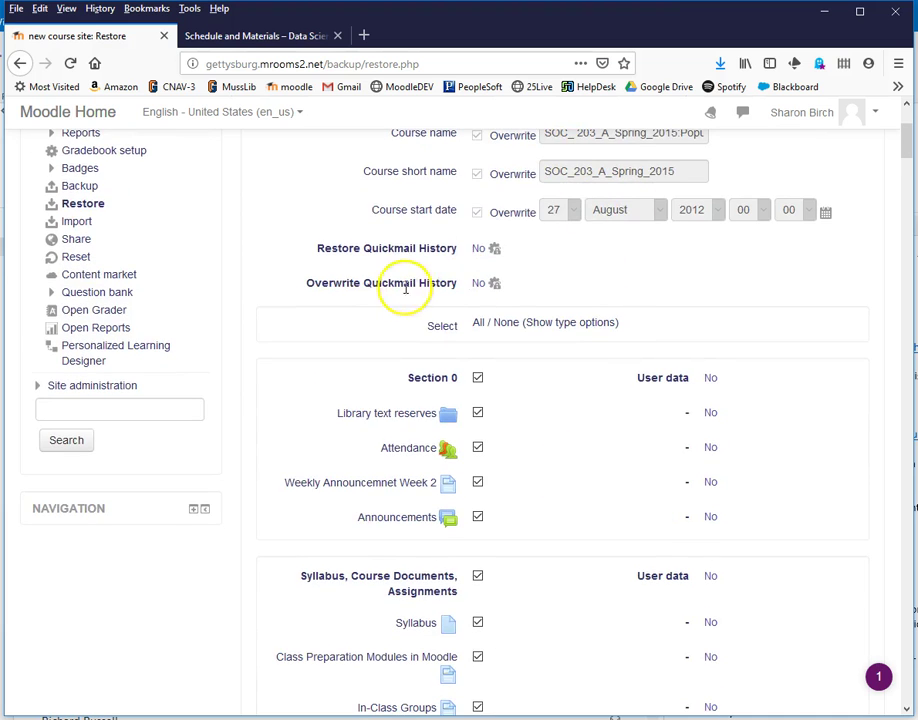
scroll(482, 435, up, 5)
scroll(515, 500, down, 5)
scroll(505, 500, down, 3)
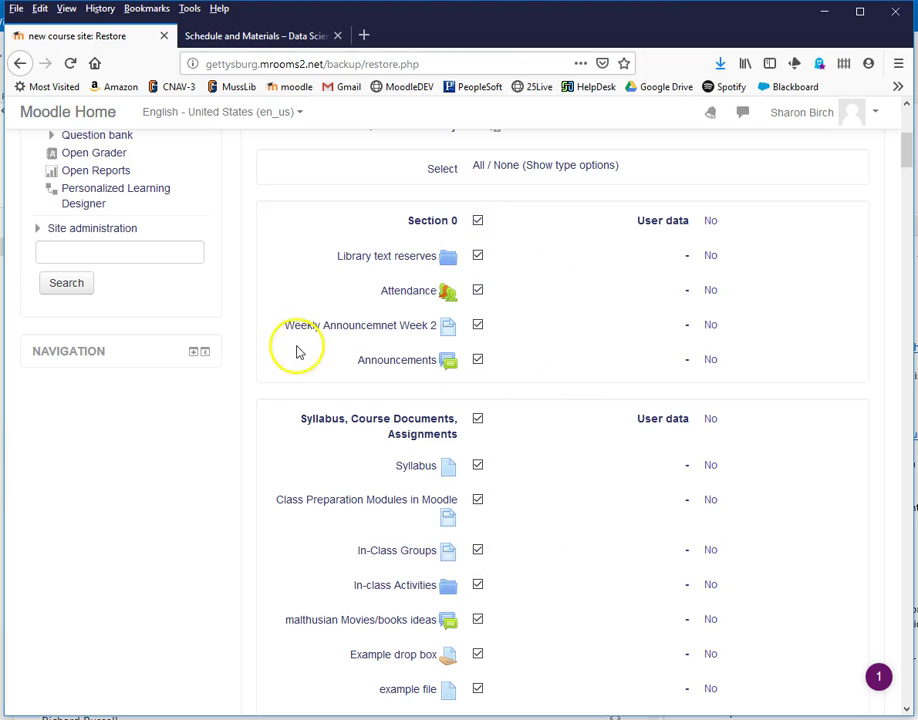
click(477, 223)
scroll(400, 480, down, 2)
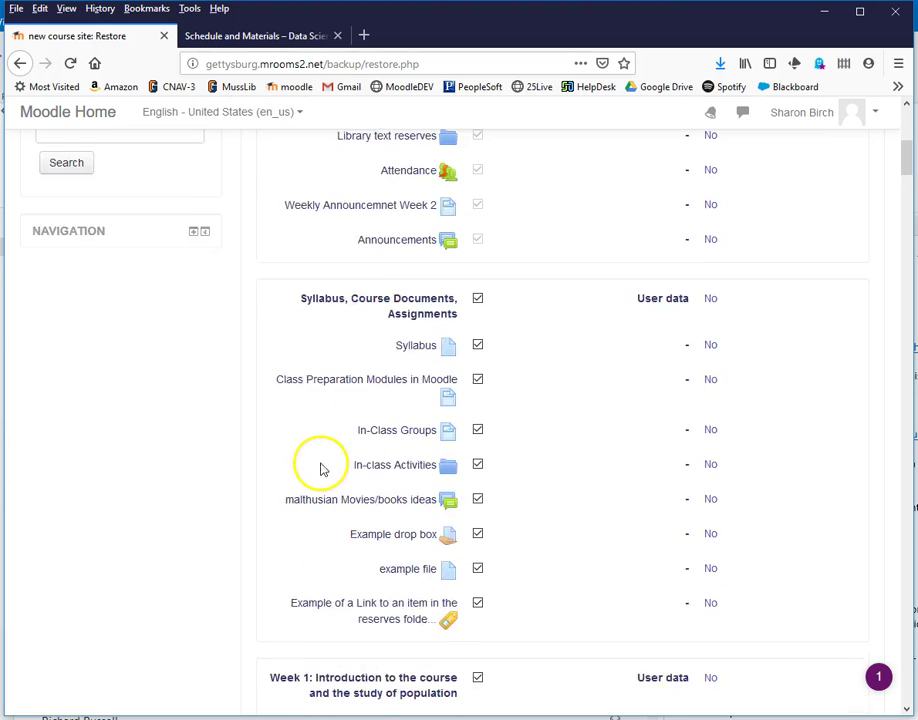
scroll(320, 469, down, 1)
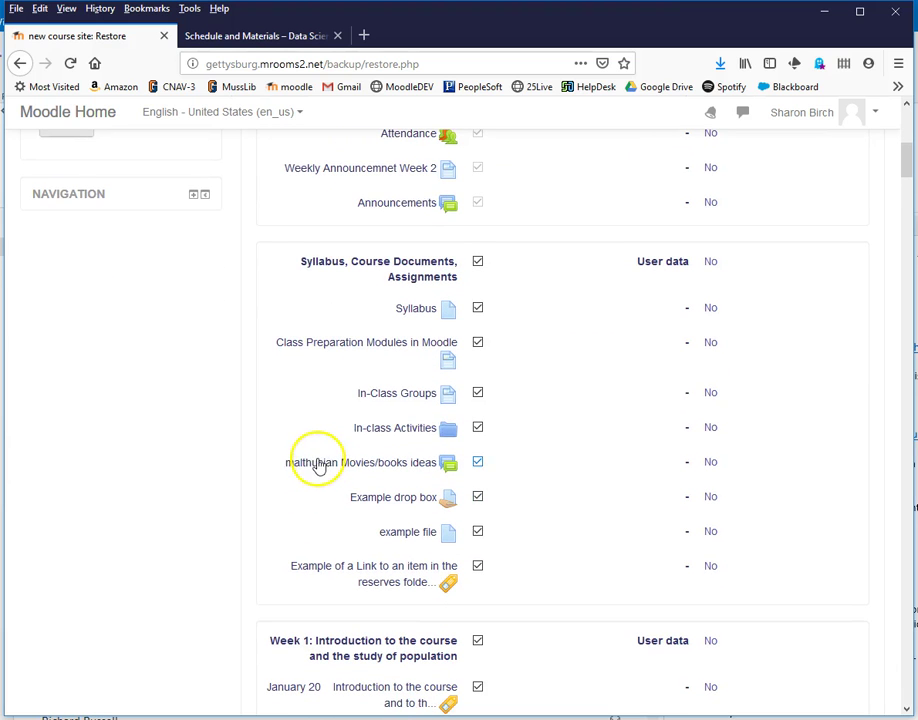
click(478, 264)
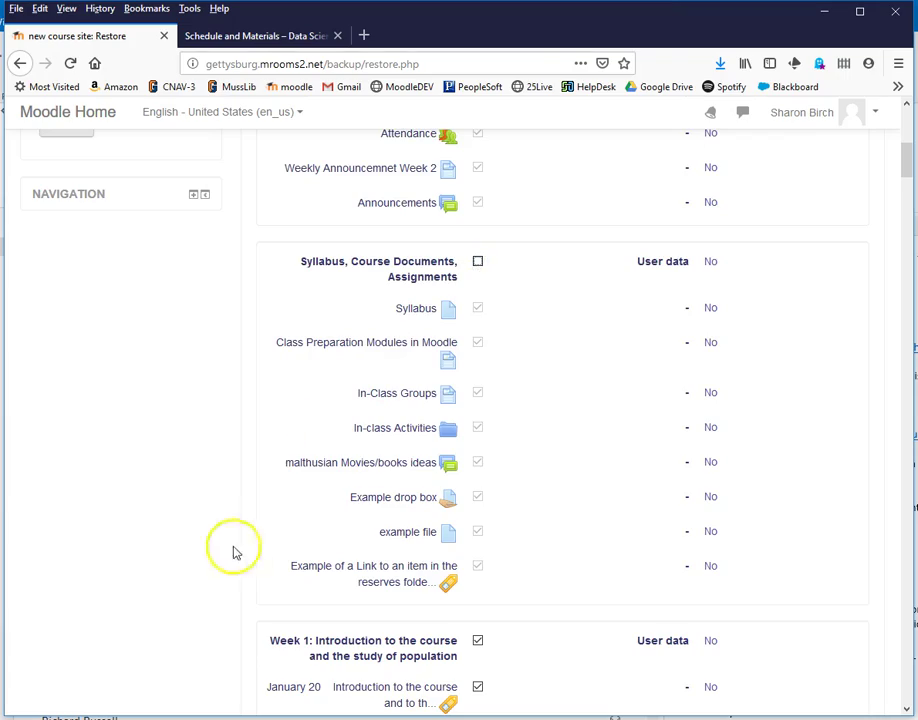
- Exclude the untitled section after Week 15 from the restore
scroll(222, 540, down, 3)
scroll(447, 638, down, 5)
scroll(446, 636, down, 20)
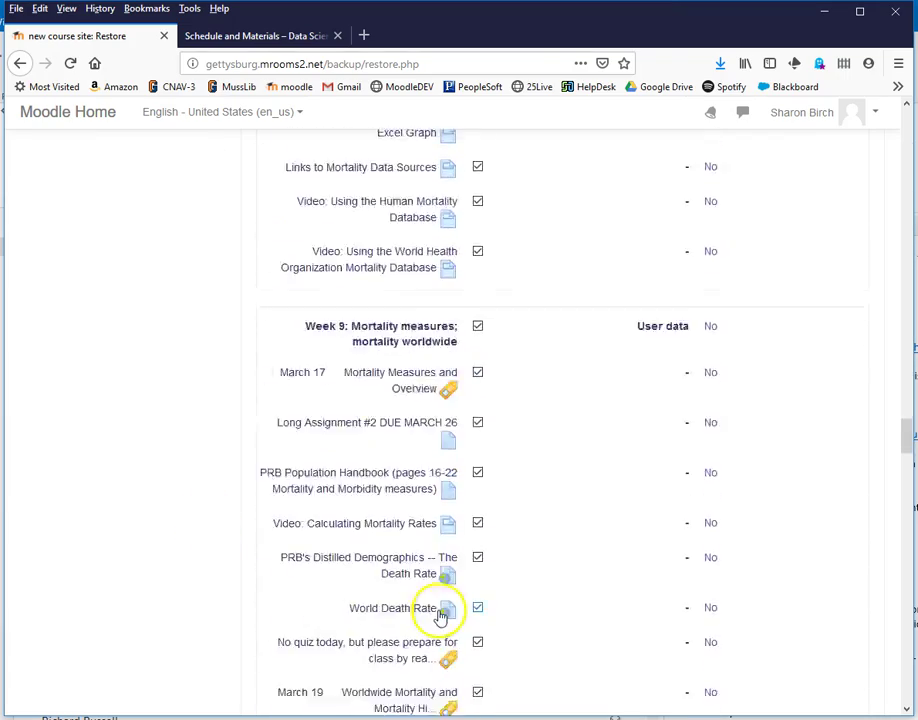
scroll(440, 617, down, 6)
drag(910, 484, 909, 670)
click(477, 373)
- Exclude the Week 11 Quiz from the restore while keeping the rest of the Week 11 International Migration section
scroll(603, 540, up, 5)
scroll(590, 560, down, 1)
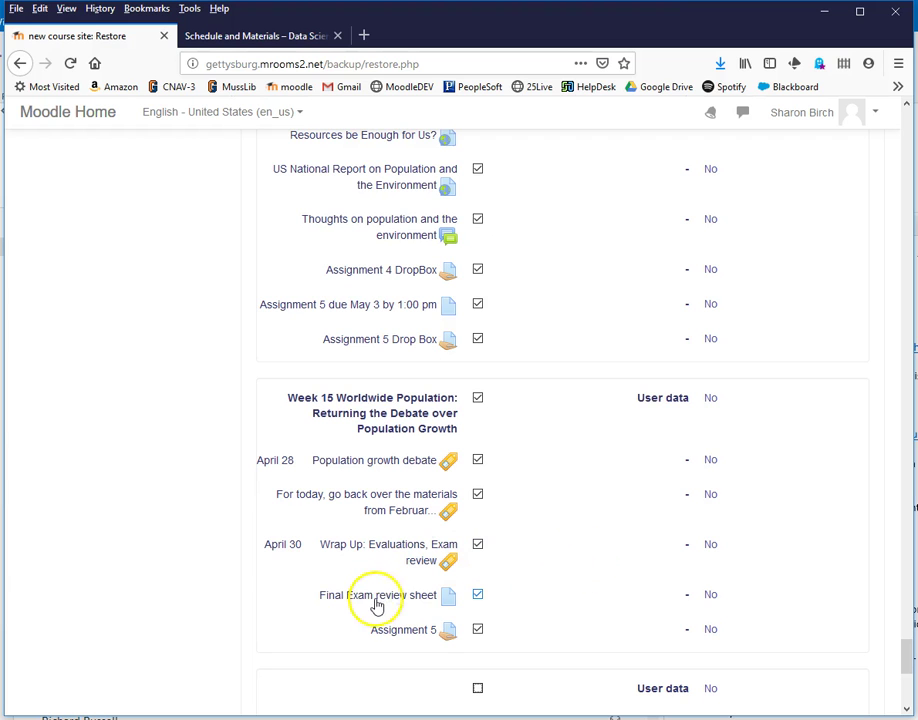
scroll(606, 608, up, 5)
scroll(600, 610, down, 6)
scroll(596, 610, up, 15)
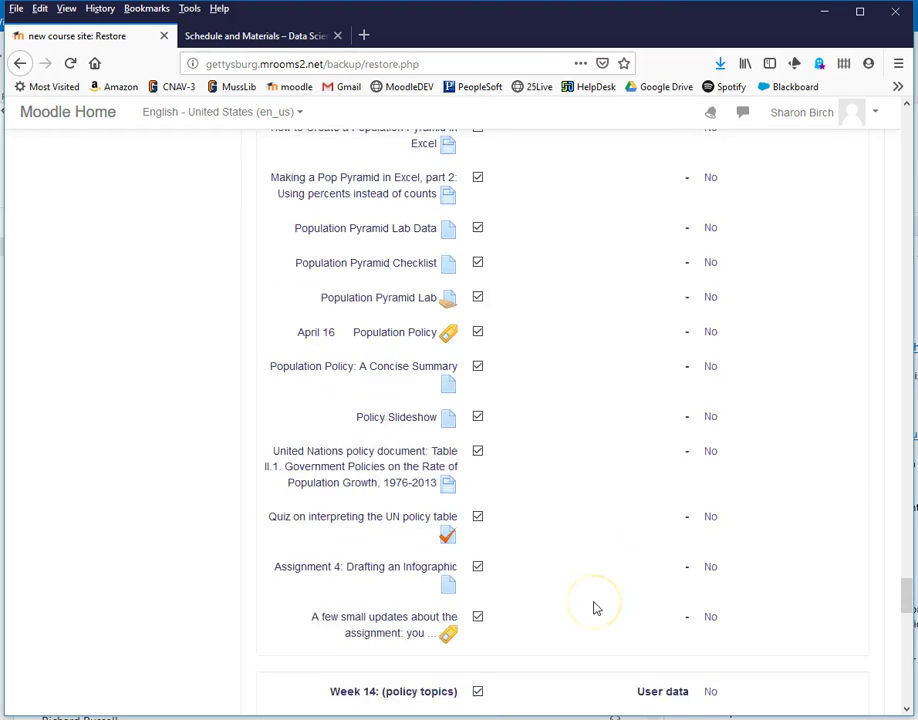
scroll(596, 608, up, 15)
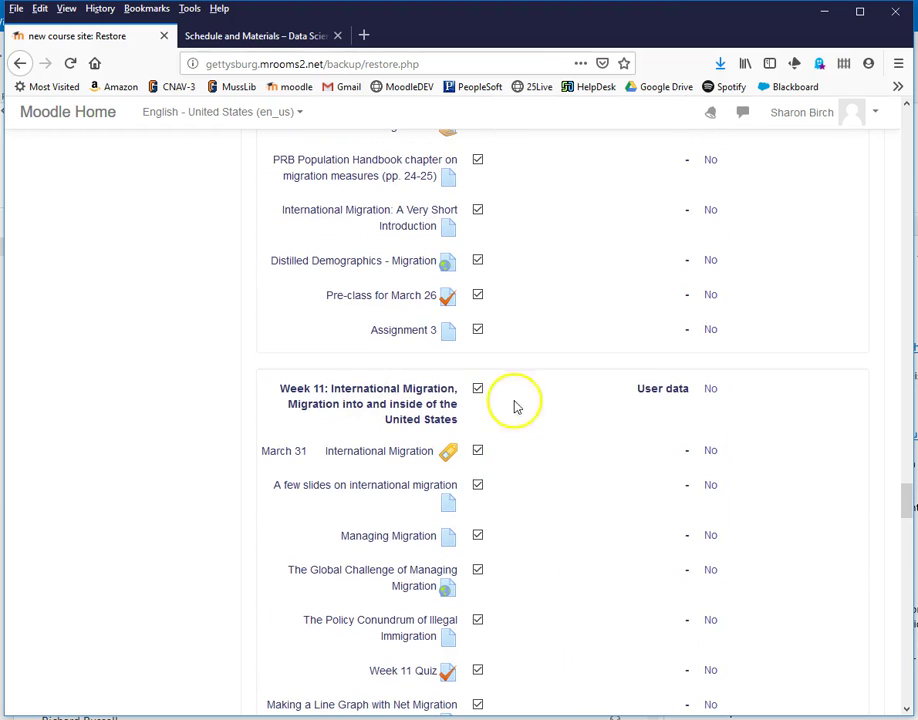
scroll(381, 469, down, 3)
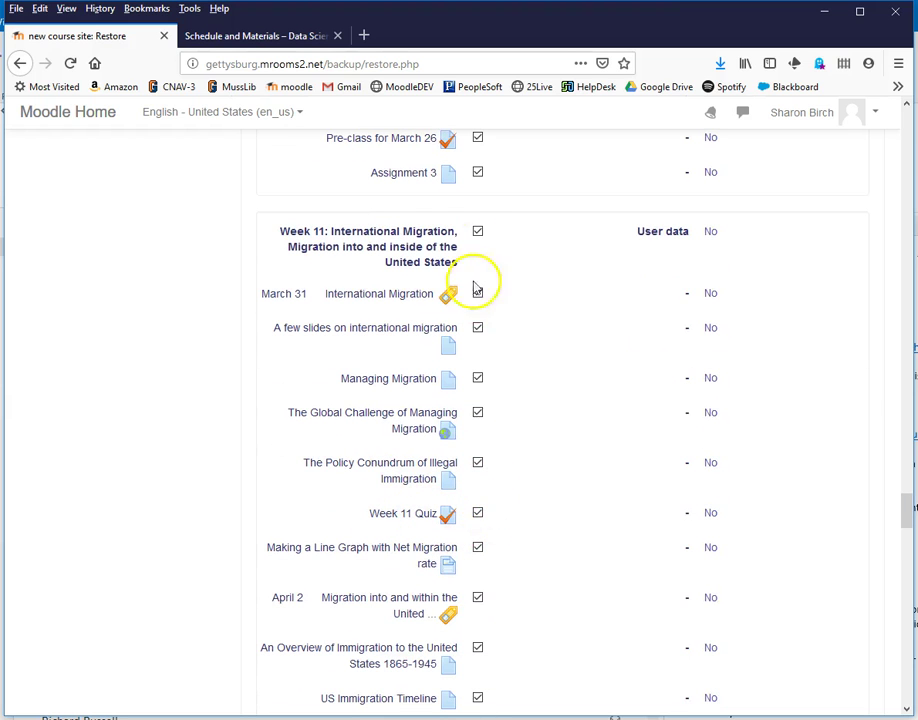
click(478, 514)
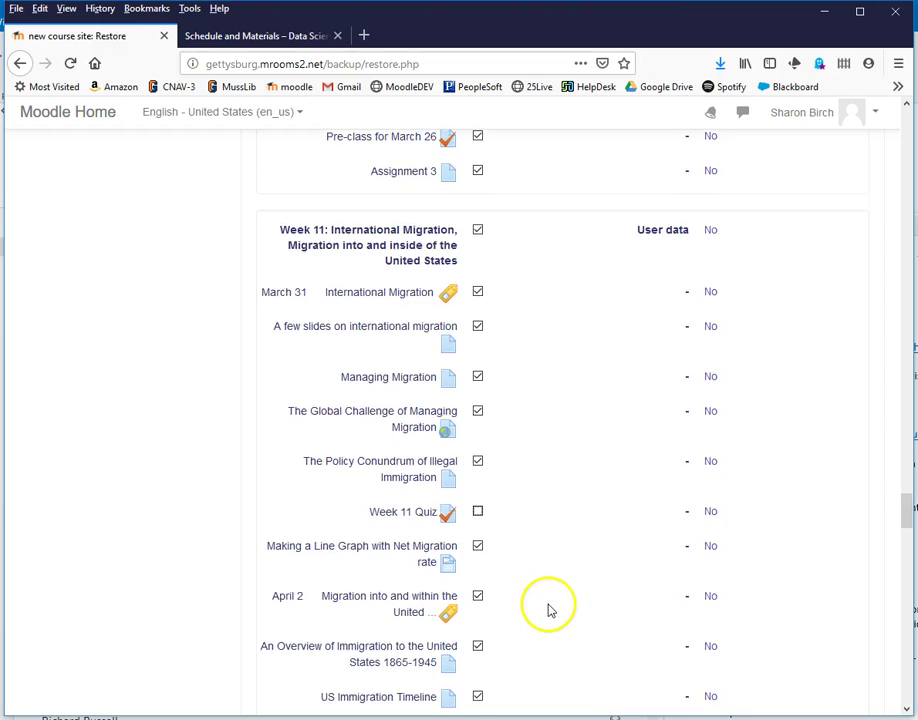
- Accept the remaining schema selections and proceed to the restore's review stage
scroll(549, 609, down, 15)
scroll(570, 550, down, 15)
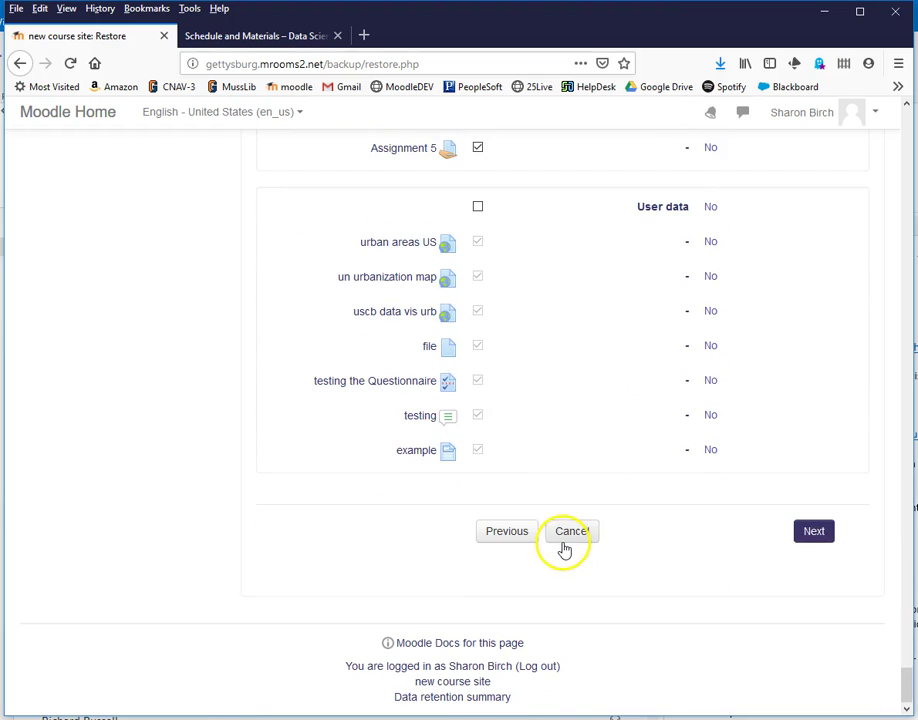
click(812, 535)
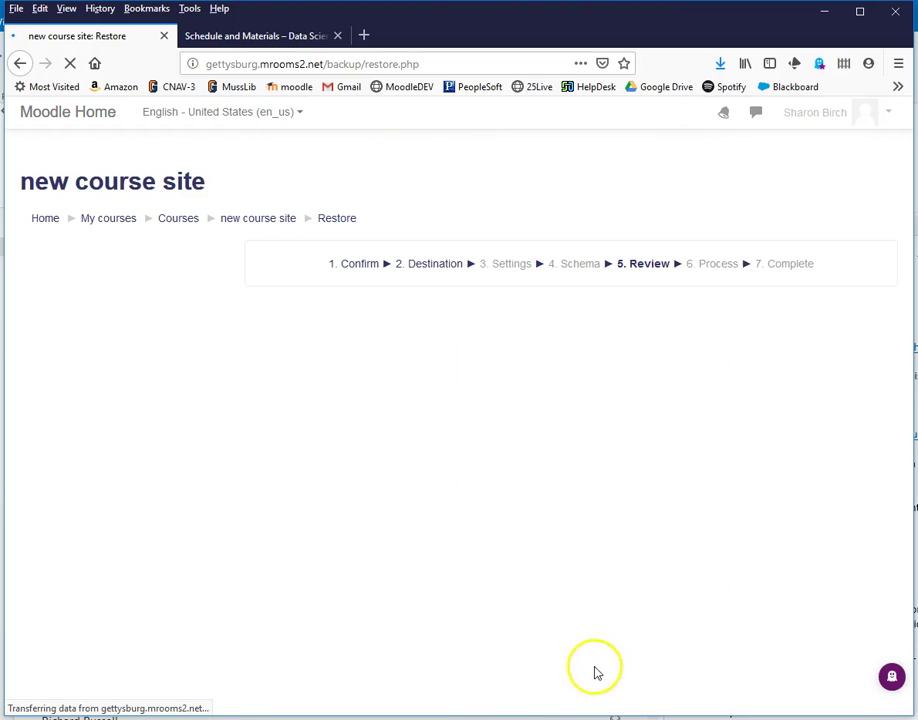
- Review the included and excluded sections and activities, and perform the restore
scroll(603, 541, down, 20)
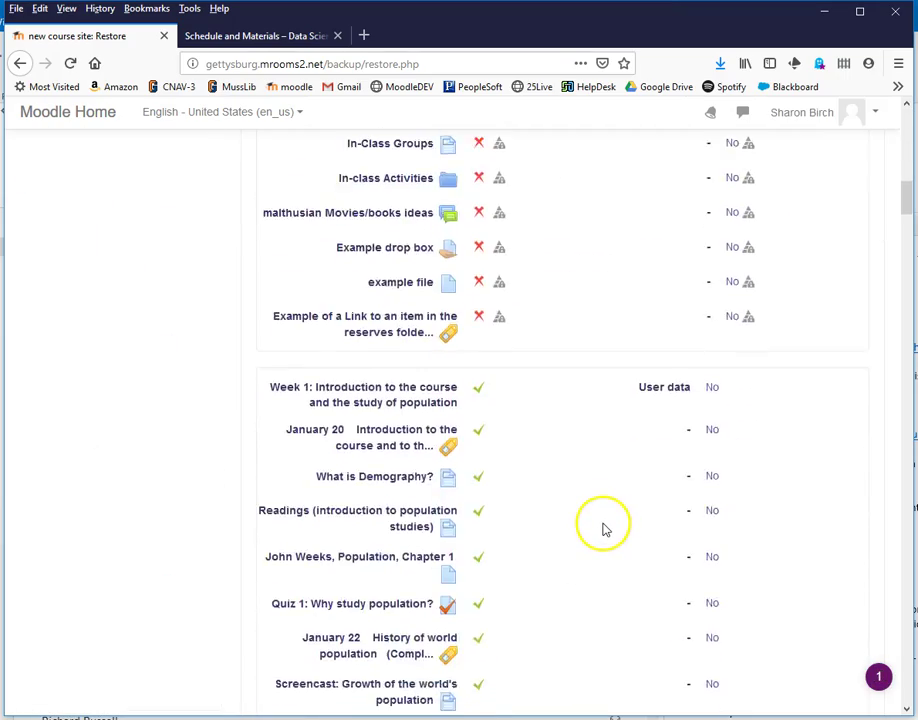
scroll(604, 525, down, 20)
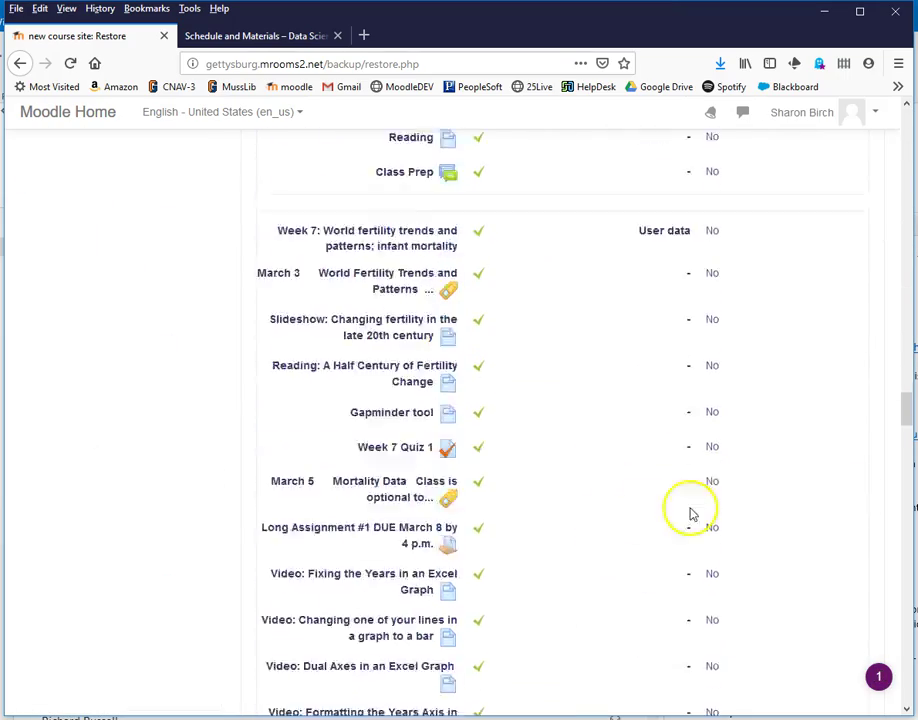
click(910, 535)
drag(910, 525, 908, 690)
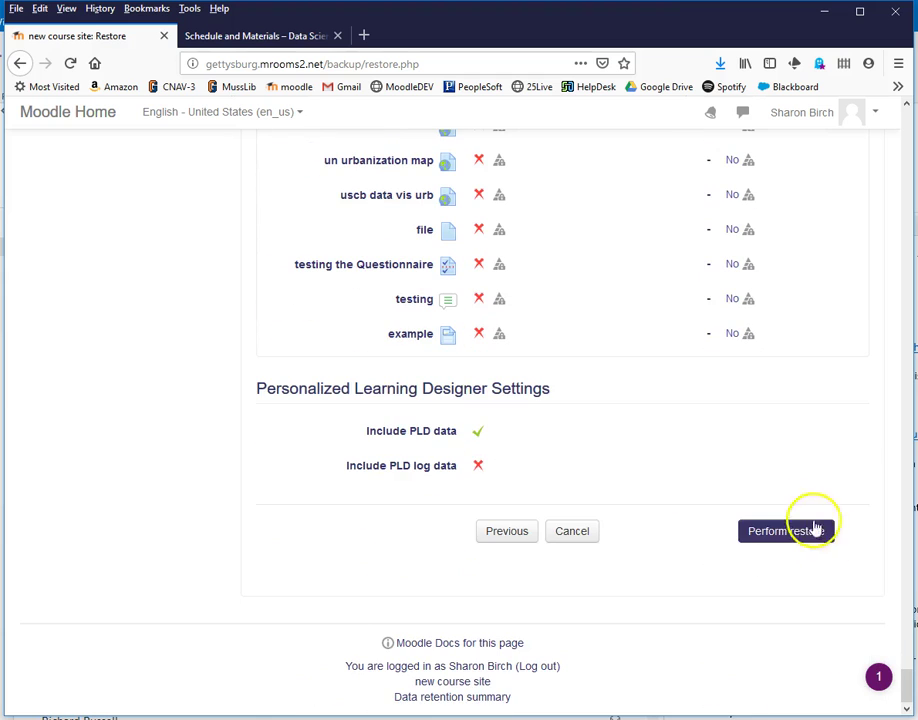
click(783, 533)
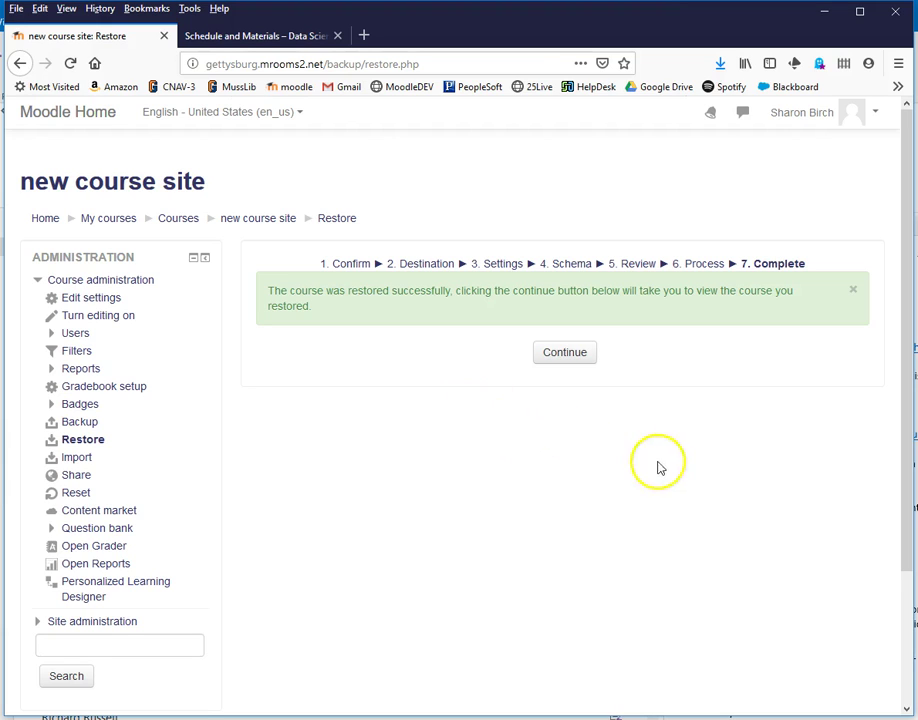
- Continue to the restored course page and look through the Week 1 and Week 2 content
click(571, 353)
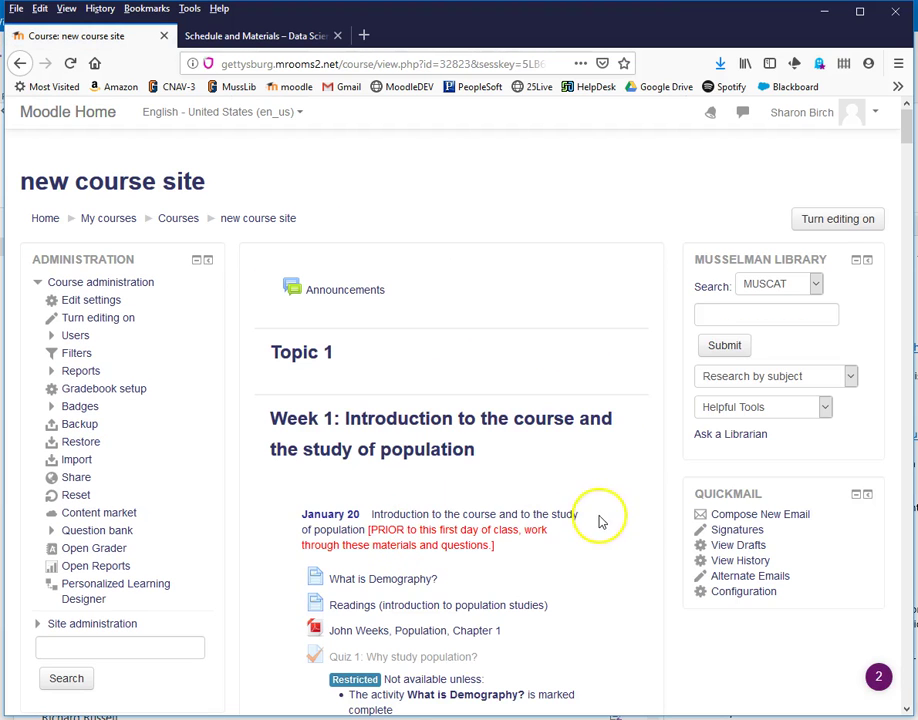
scroll(598, 508, down, 15)
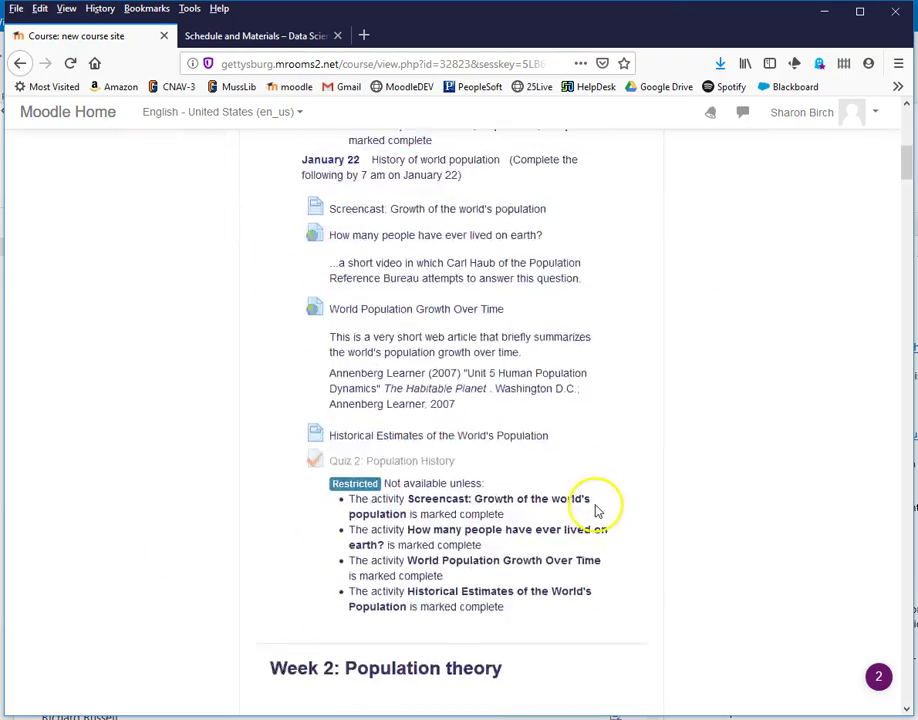
scroll(594, 511, up, 5)
scroll(594, 510, up, 10)
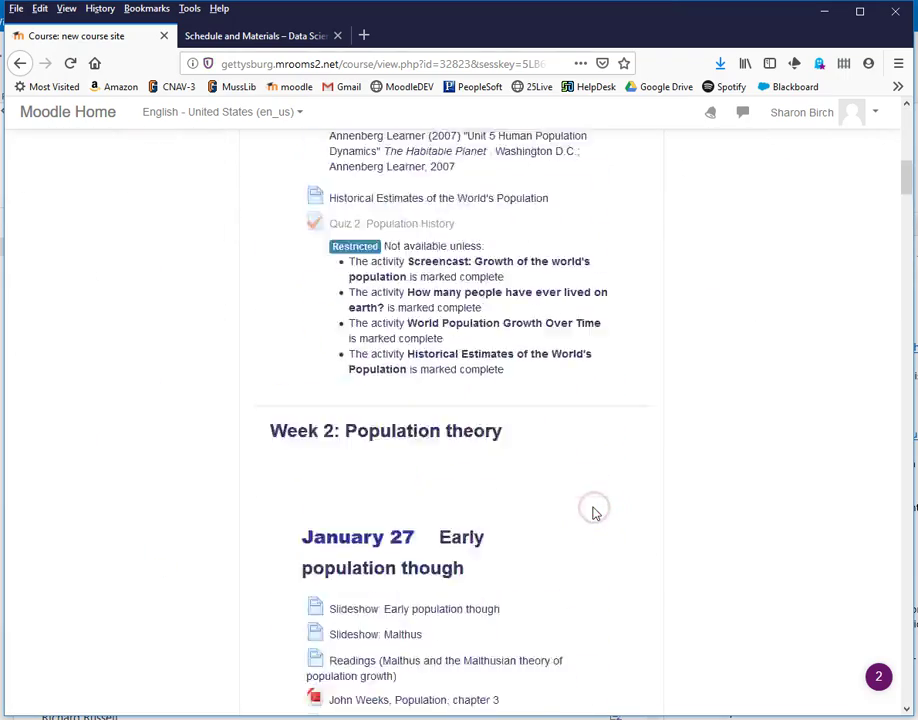